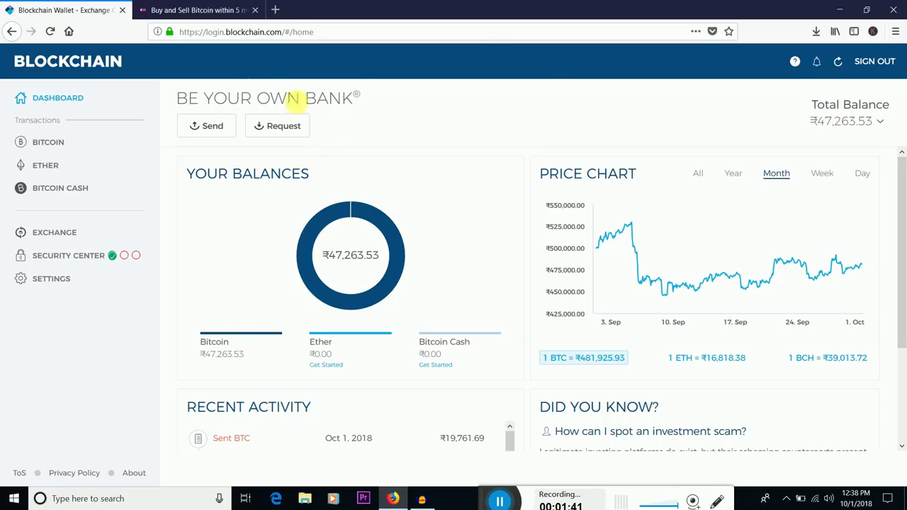
Switch to the Remitano site, open the profile section of the account settings and check the account status.
left_click(204, 7)
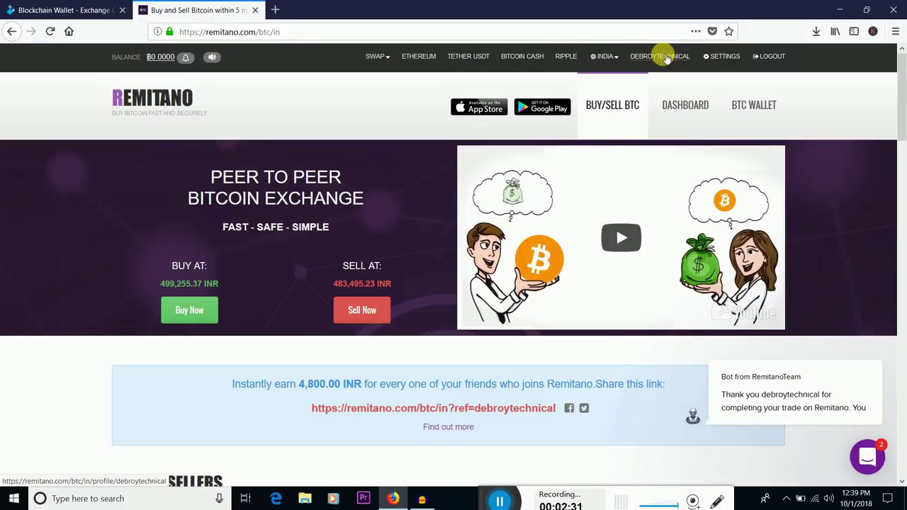
left_click(726, 57)
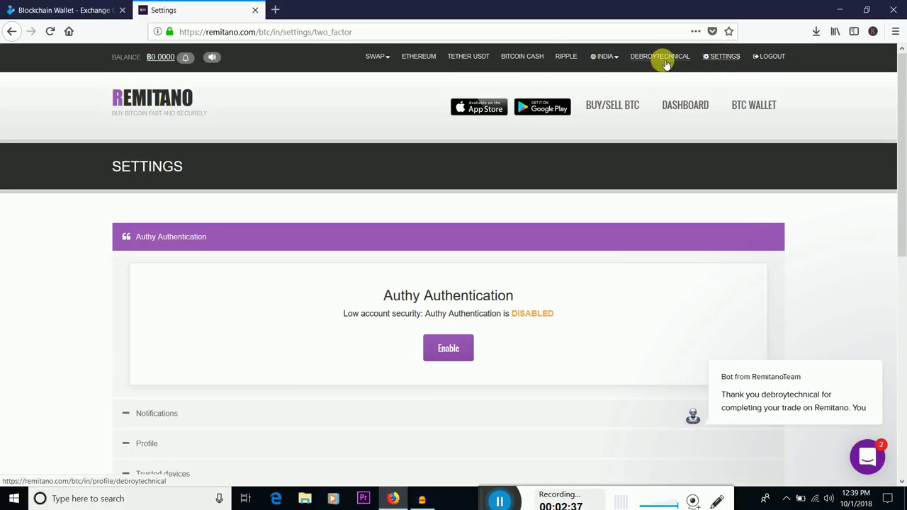
left_click(722, 57)
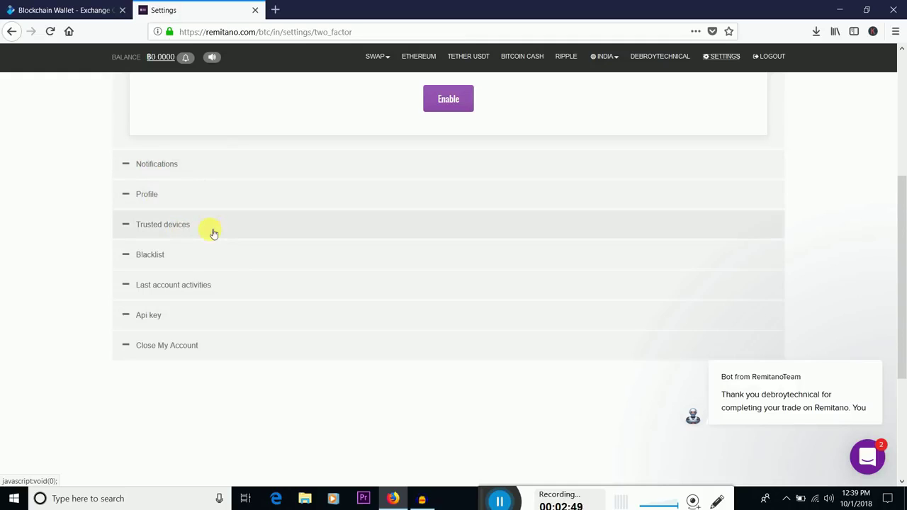
left_click(144, 193)
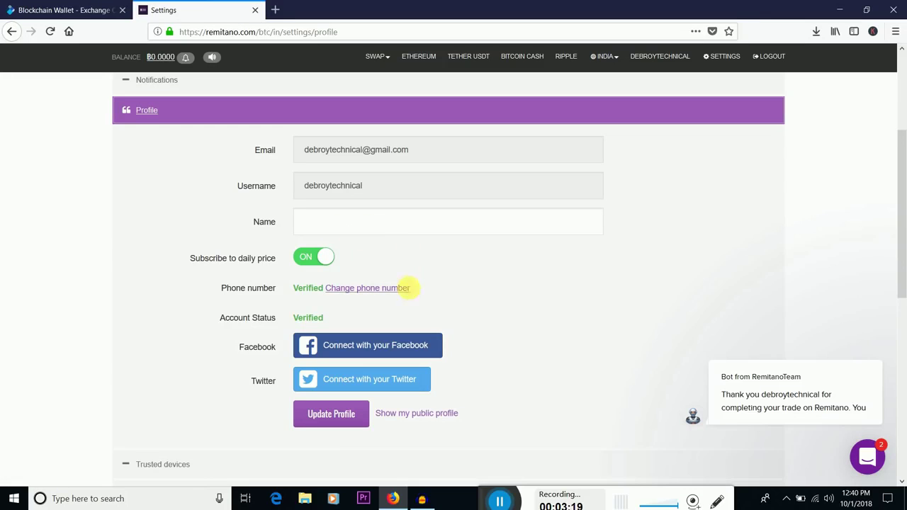
left_click_drag(210, 320, 330, 320)
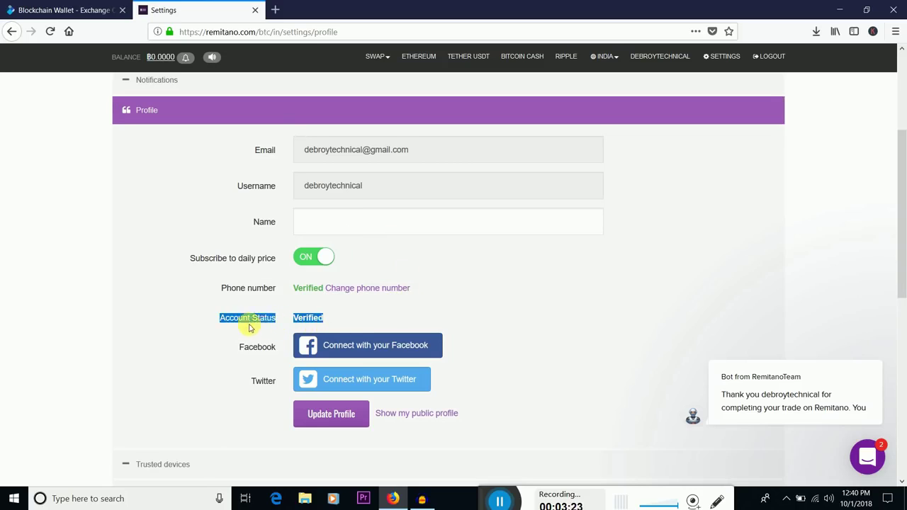
left_click_drag(210, 318, 284, 322)
left_click(458, 317)
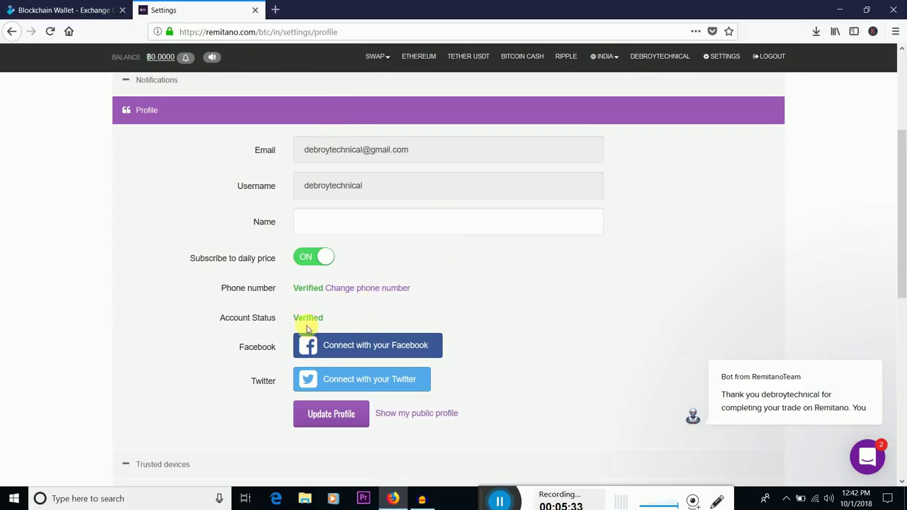
left_click_drag(334, 320, 278, 320)
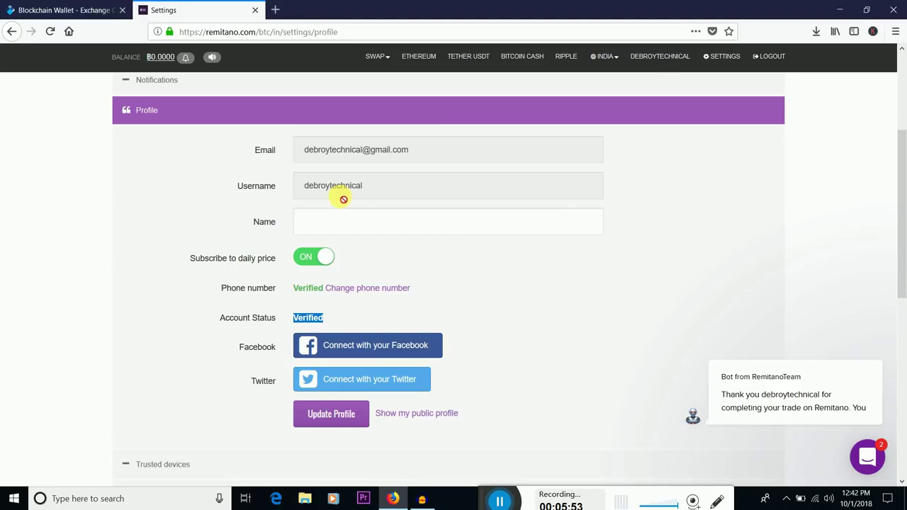
Copy the Bitcoin deposit address from the deposit page of the Remitano BTC wallet.
scroll(552, 208, "up", 3)
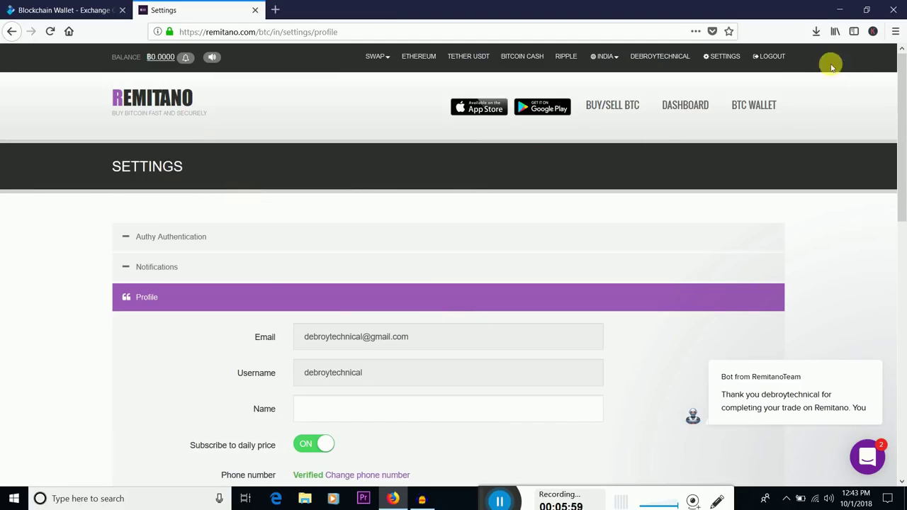
left_click(748, 111)
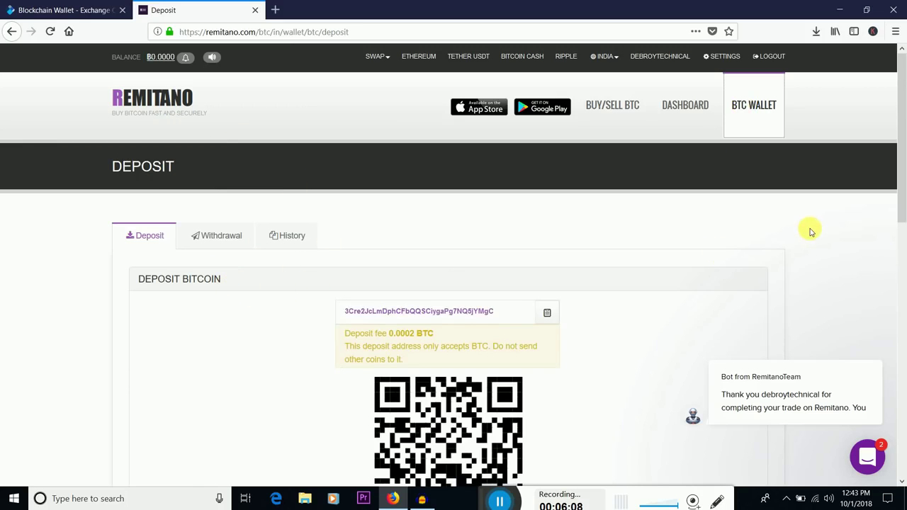
scroll(810, 229, "down", 3)
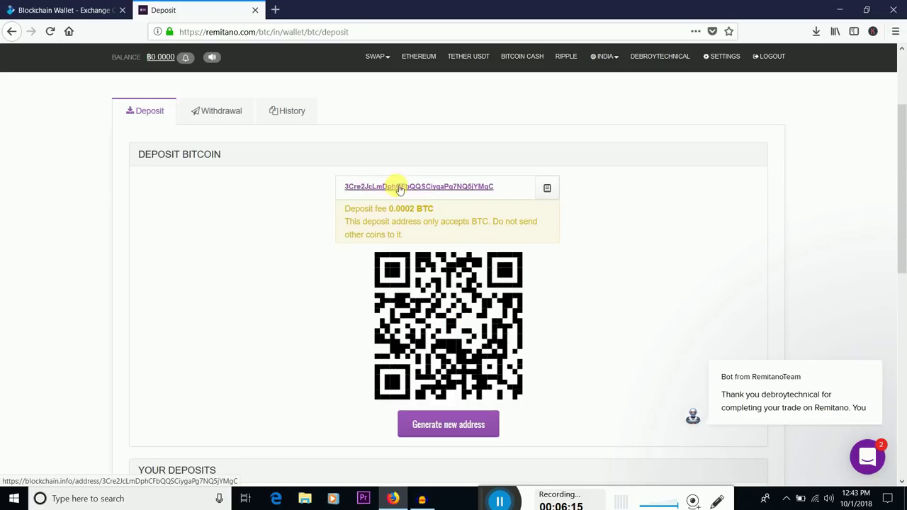
left_click_drag(506, 188, 345, 189)
right_click(368, 191)
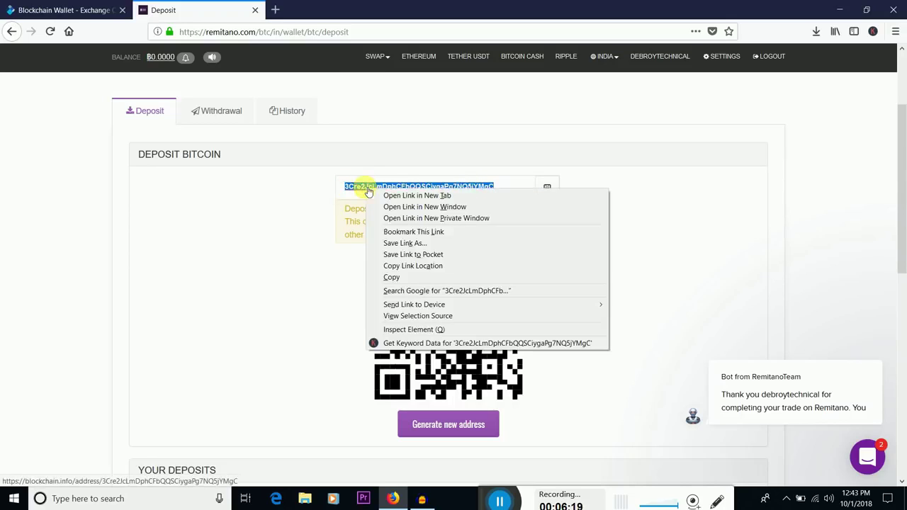
left_click(394, 276)
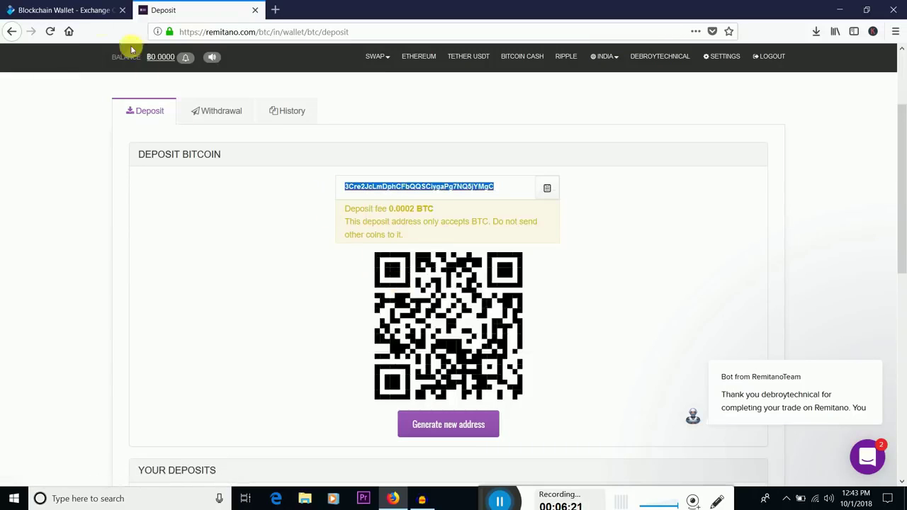
Switch to the Blockchain wallet and start a Bitcoin transfer with the copied deposit address as its destination.
left_click(78, 10)
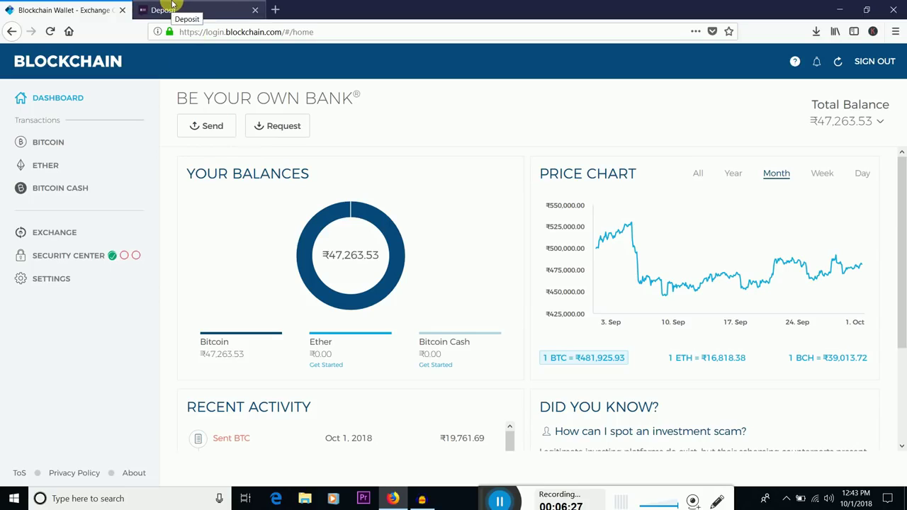
left_click(213, 129)
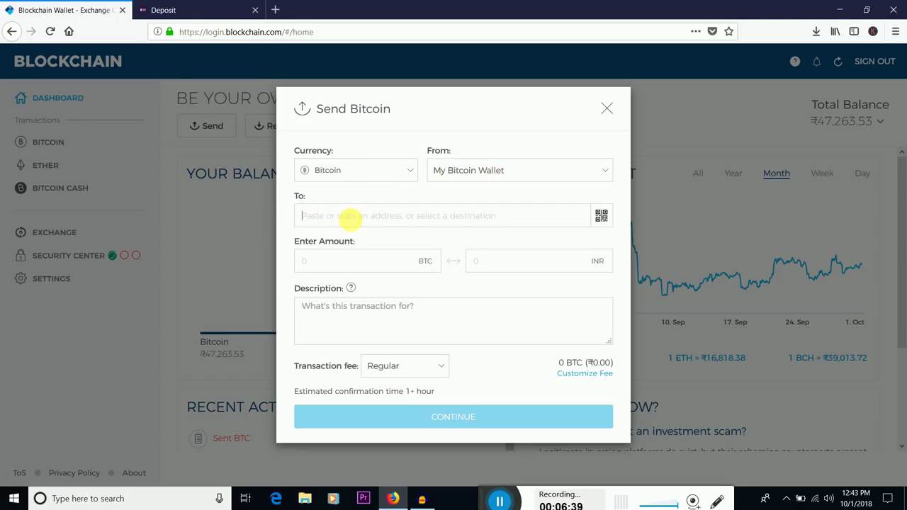
key("ctrl+v")
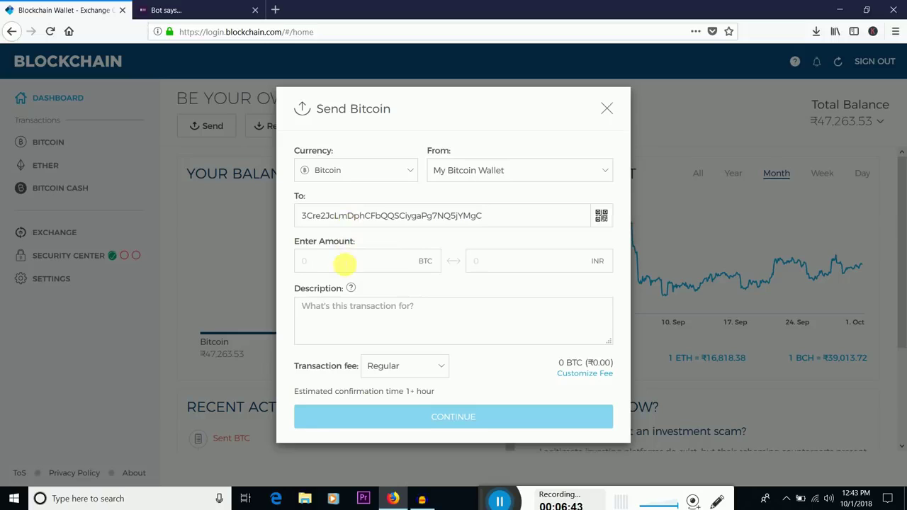
Set the transfer amount to 0.041 BTC with the description "work", and send the Bitcoin.
left_click(344, 264)
type("0")
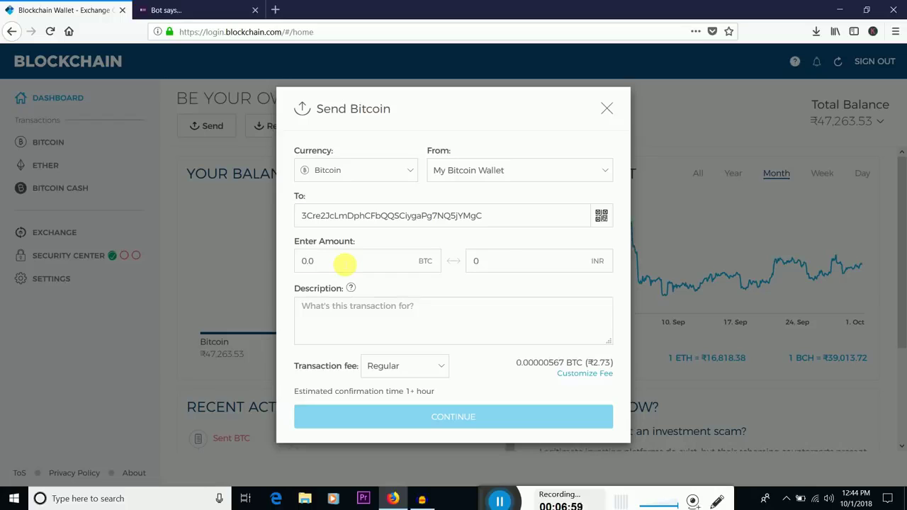
type("41")
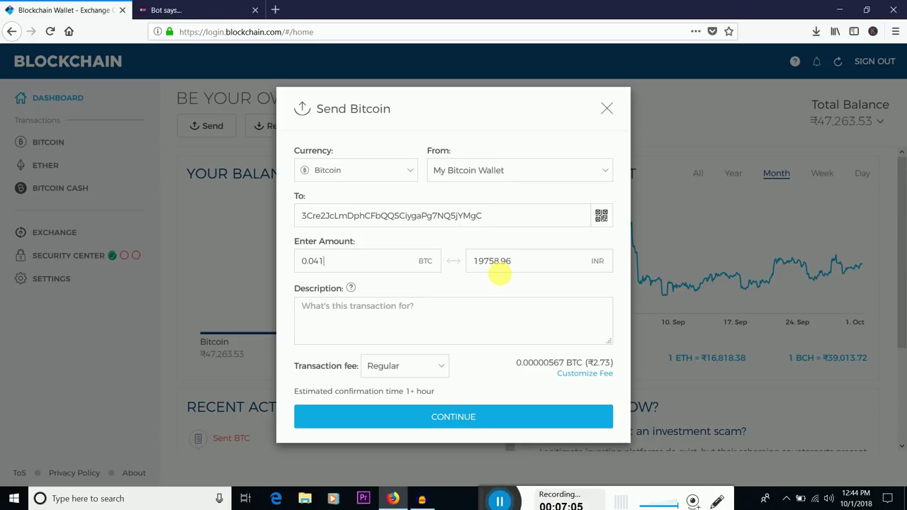
left_click(374, 313)
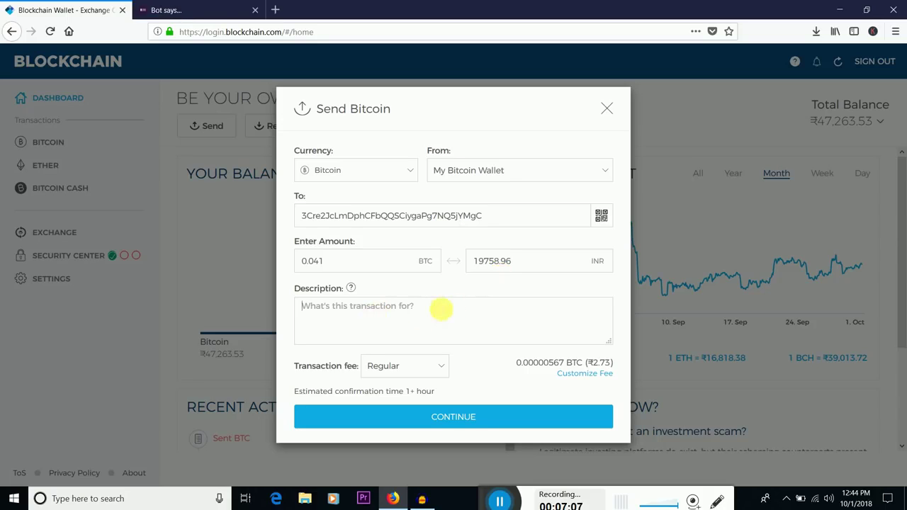
type("work")
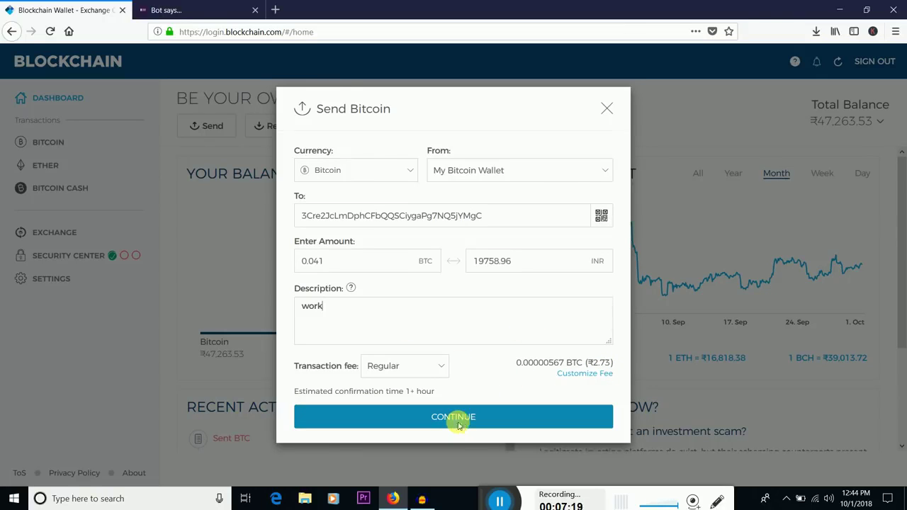
left_click(458, 421)
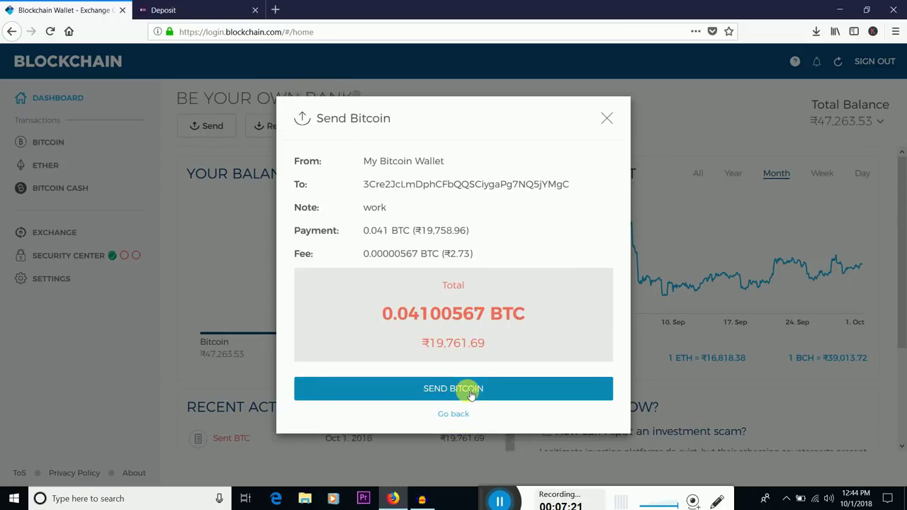
left_click(469, 393)
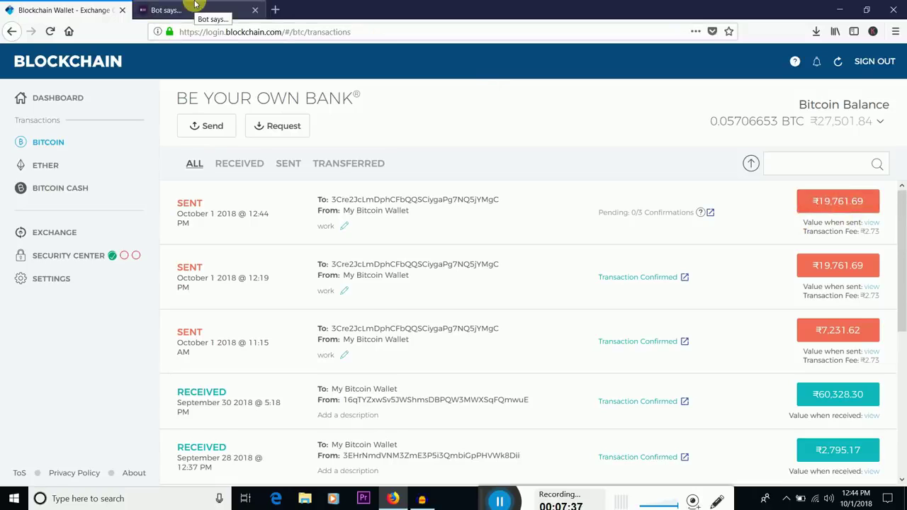
Return to Remitano and check the status of the newest Bitcoin deposit and the account balance.
left_click(195, 4)
scroll(407, 170, "down", 3)
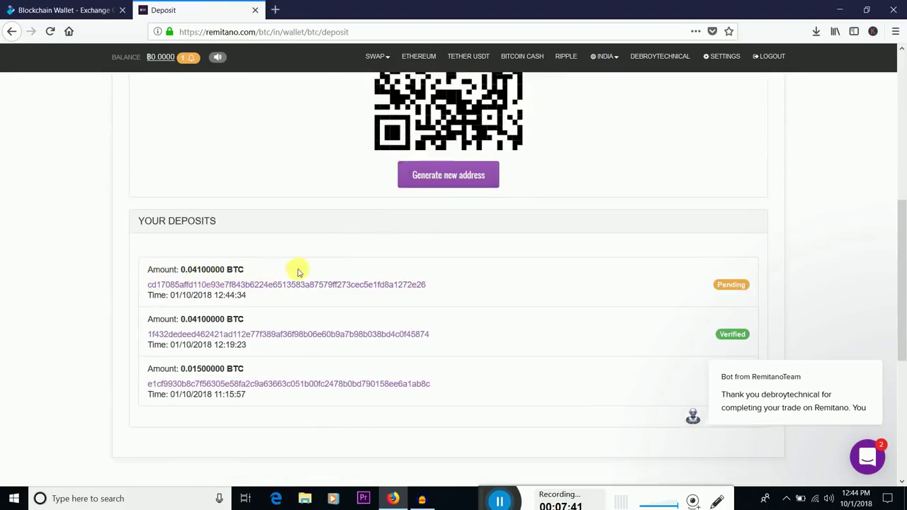
left_click_drag(901, 255, 902, 304)
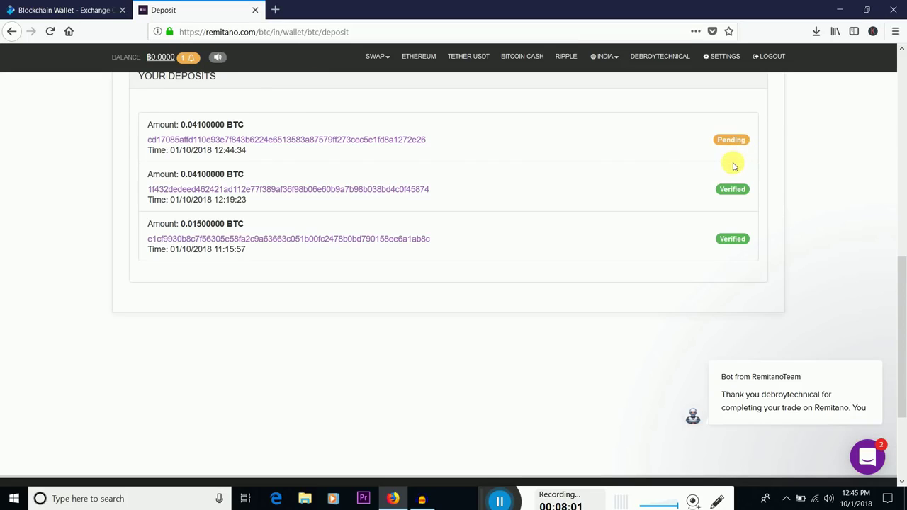
scroll(734, 165, "up", 2)
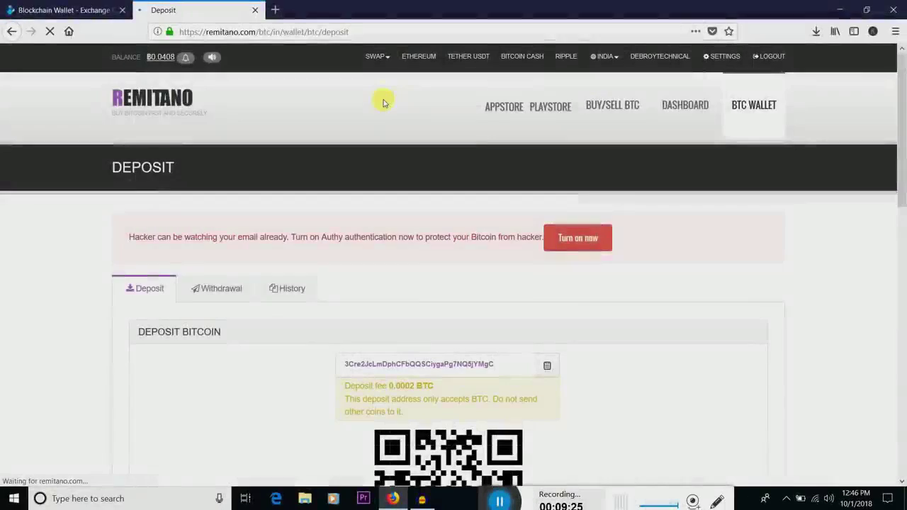
scroll(383, 103, "down", 5)
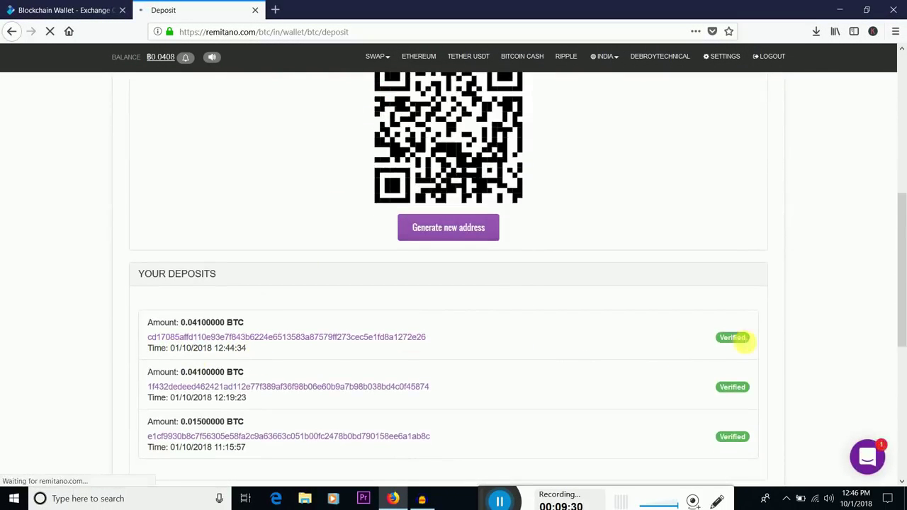
scroll(432, 177, "up", 3)
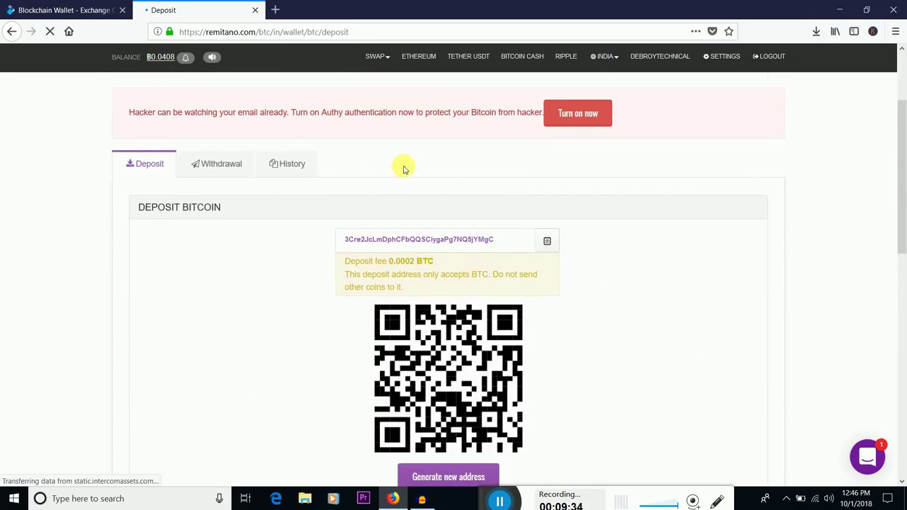
scroll(402, 168, "up", 2)
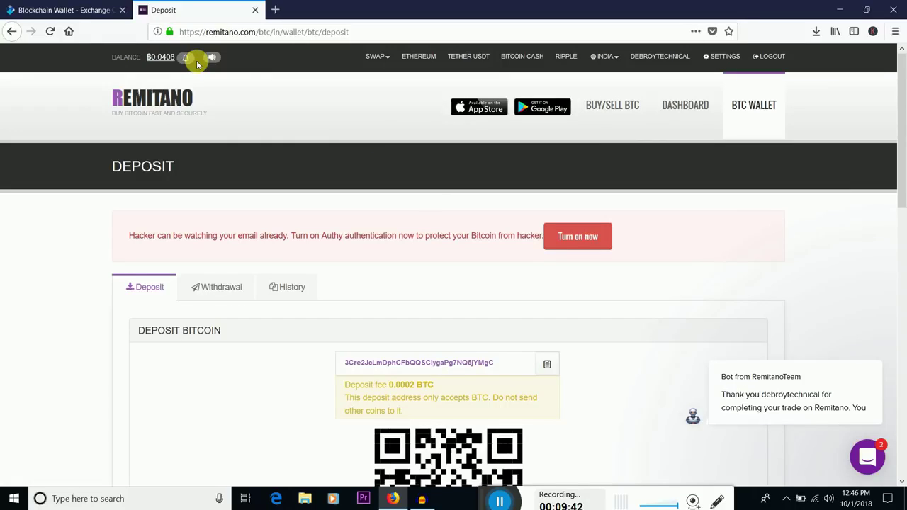
Check the current Bitcoin selling price, open the quick sell form and set the amount to 0.041 BTC.
left_click(635, 115)
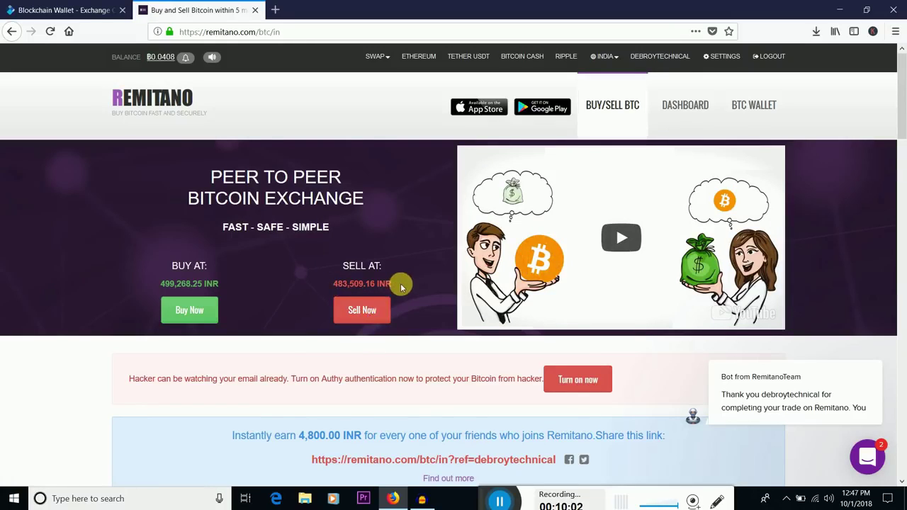
left_click_drag(400, 285, 353, 285)
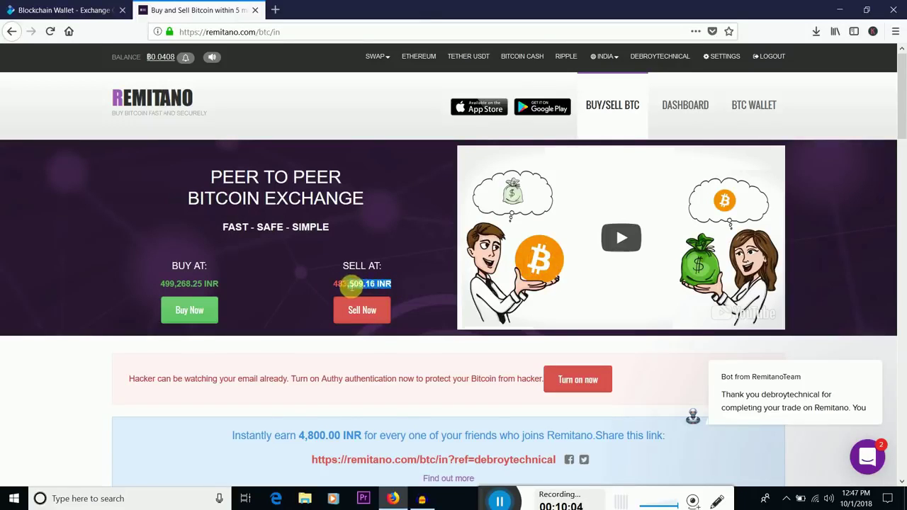
left_click(353, 284)
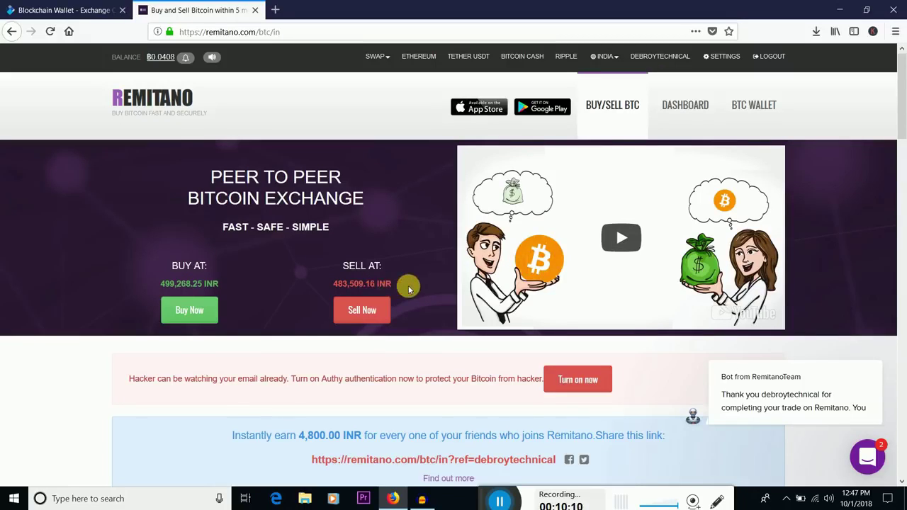
left_click(361, 311)
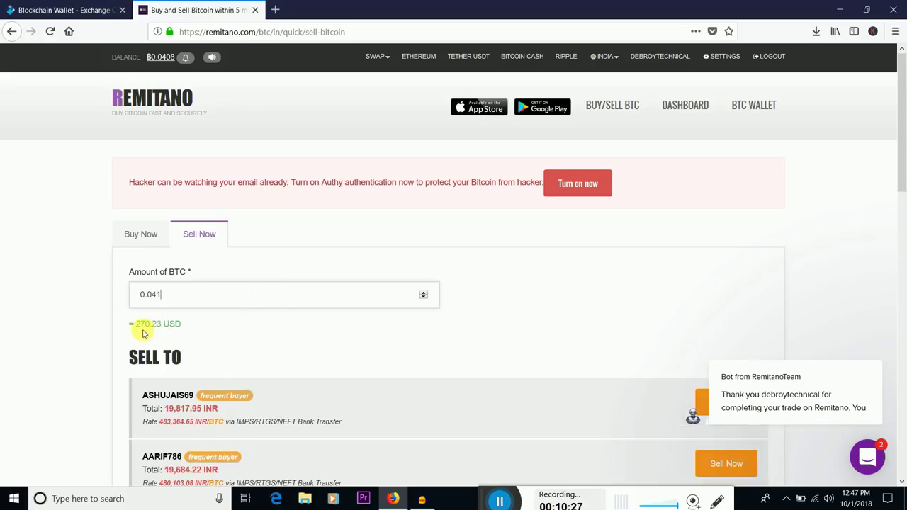
Compare the listed buyers' INR totals, rates, reputation labels and payment methods for selling 0.041 BTC.
scroll(567, 320, "down", 3)
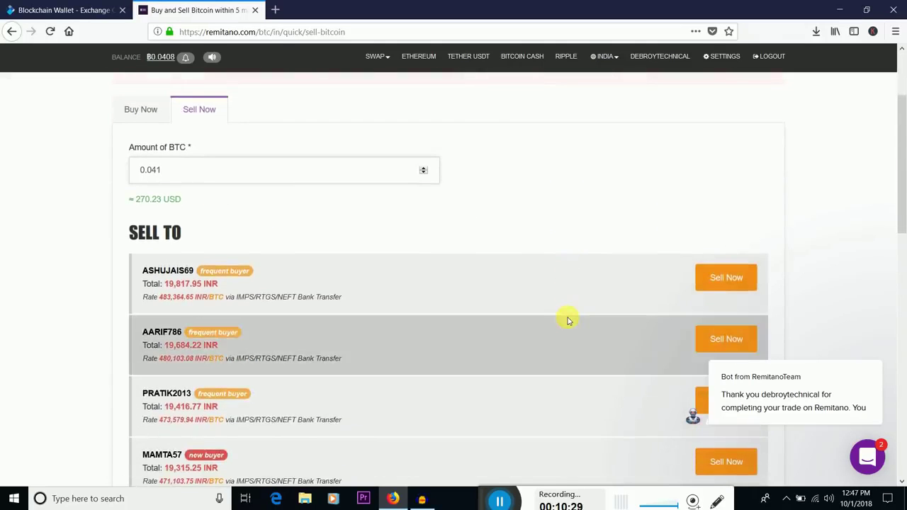
scroll(567, 321, "down", 3)
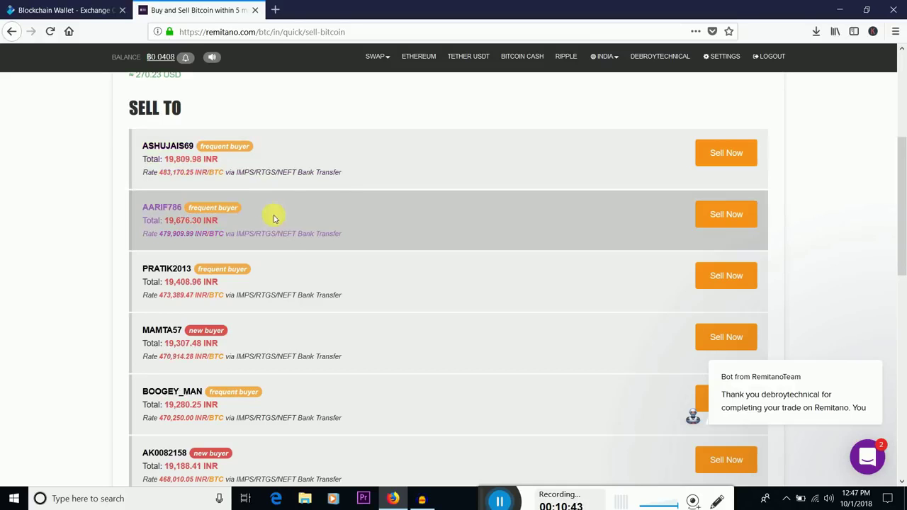
scroll(269, 244, "down", 2)
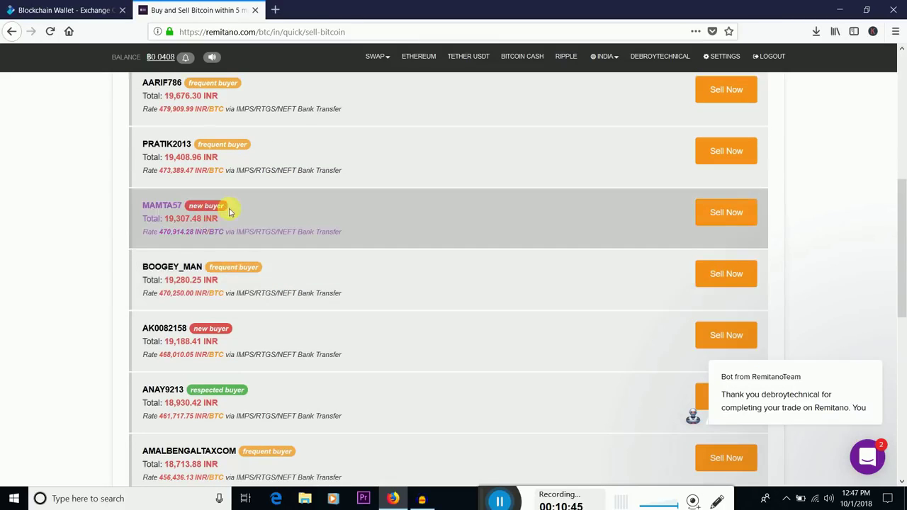
scroll(309, 215, "up", 2)
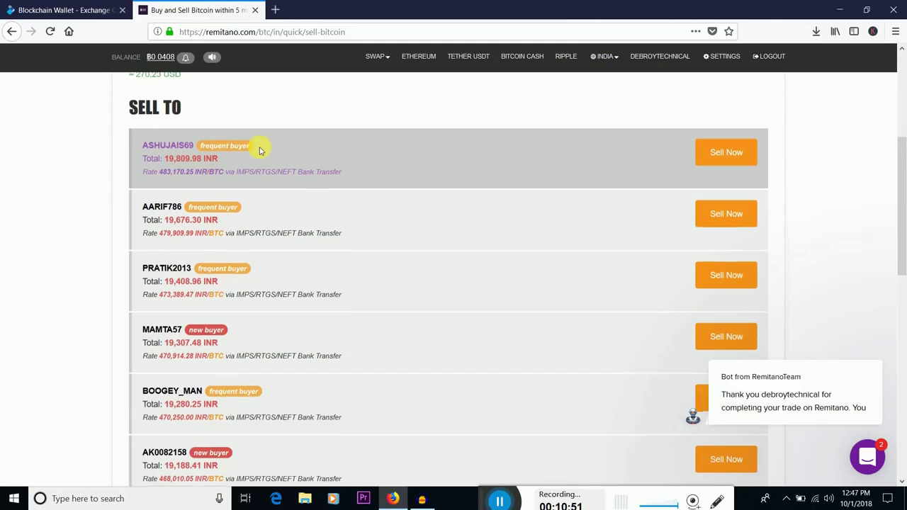
scroll(259, 150, "down", 2)
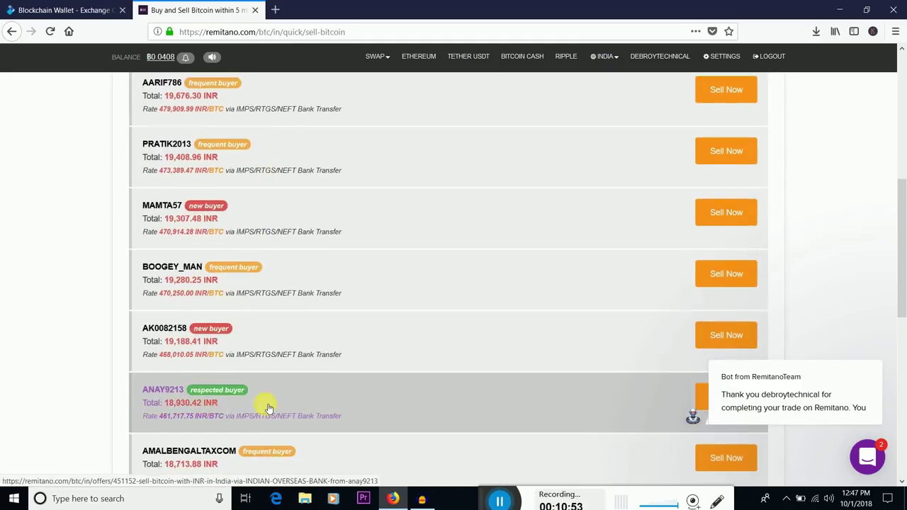
scroll(269, 409, "down", 3)
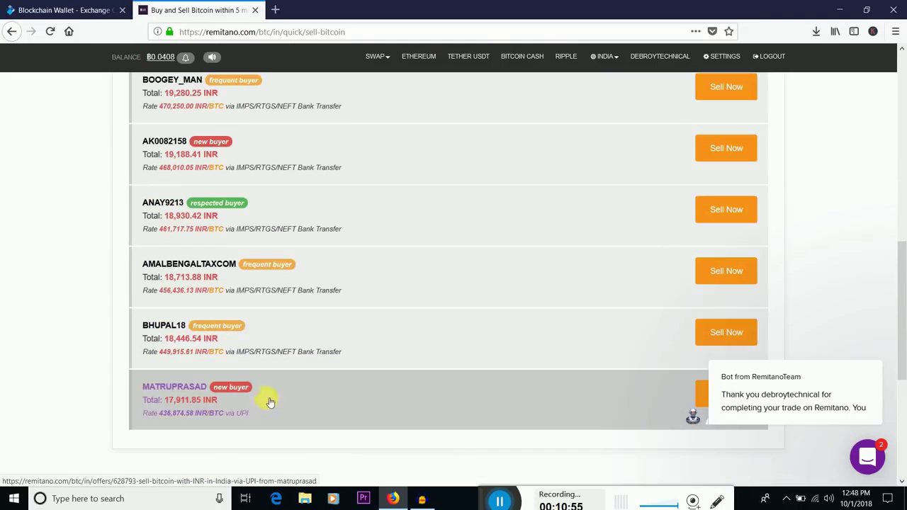
scroll(269, 402, "up", 2)
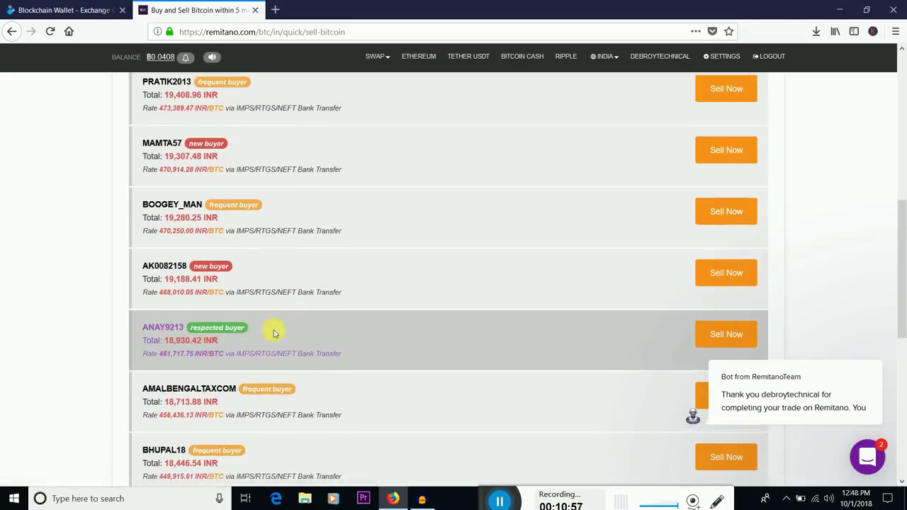
scroll(266, 334, "up", 3)
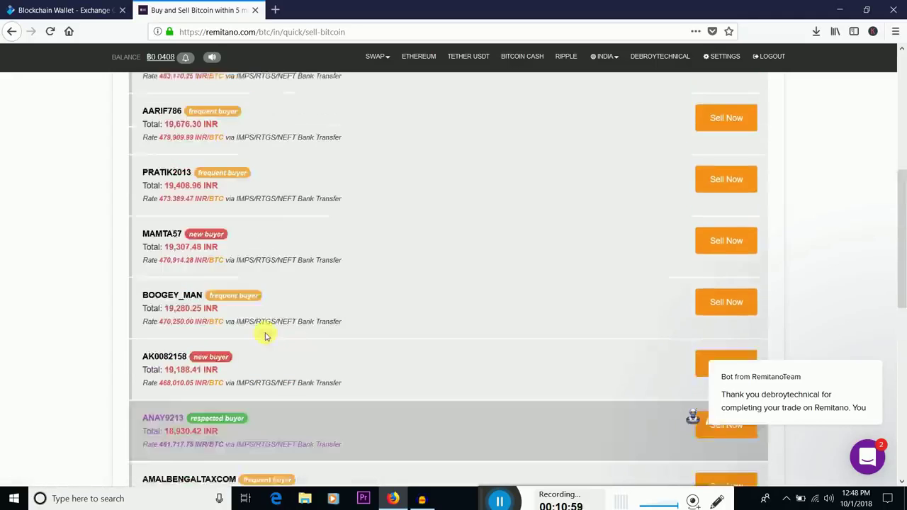
scroll(415, 206, "down", 4)
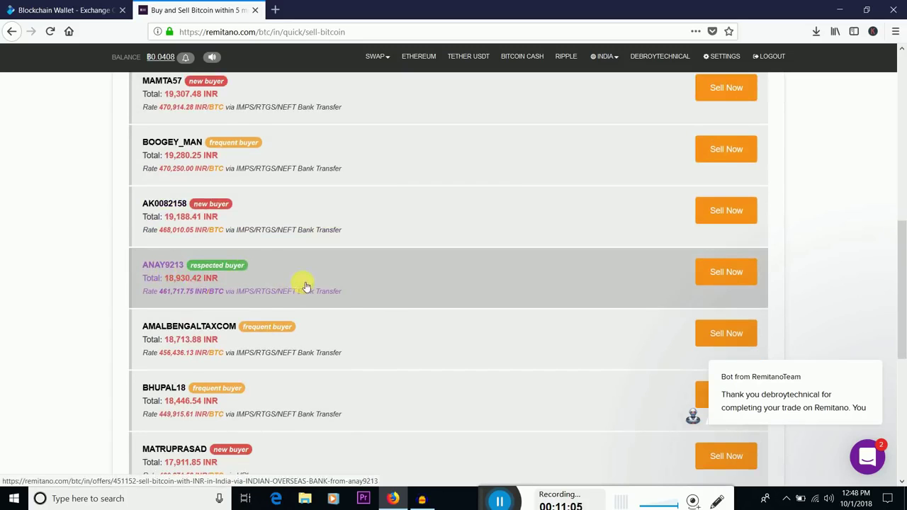
scroll(307, 286, "up", 5)
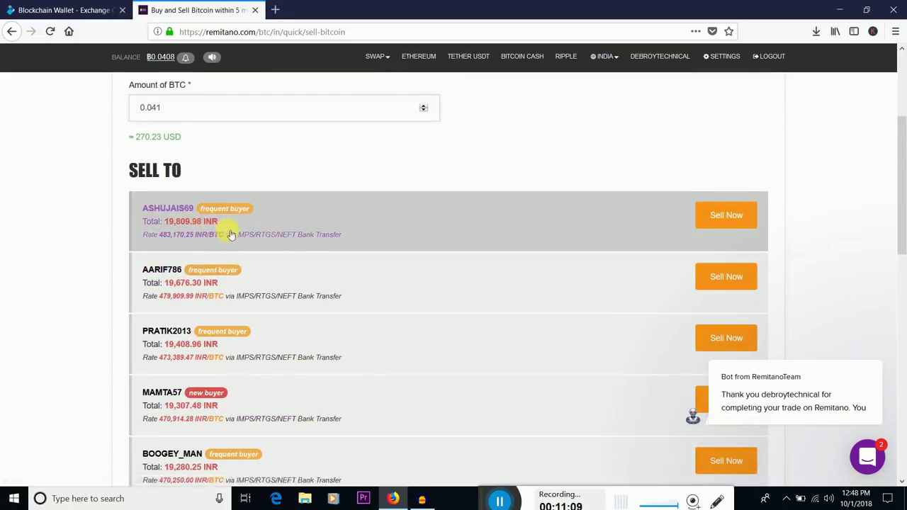
scroll(283, 241, "down", 4)
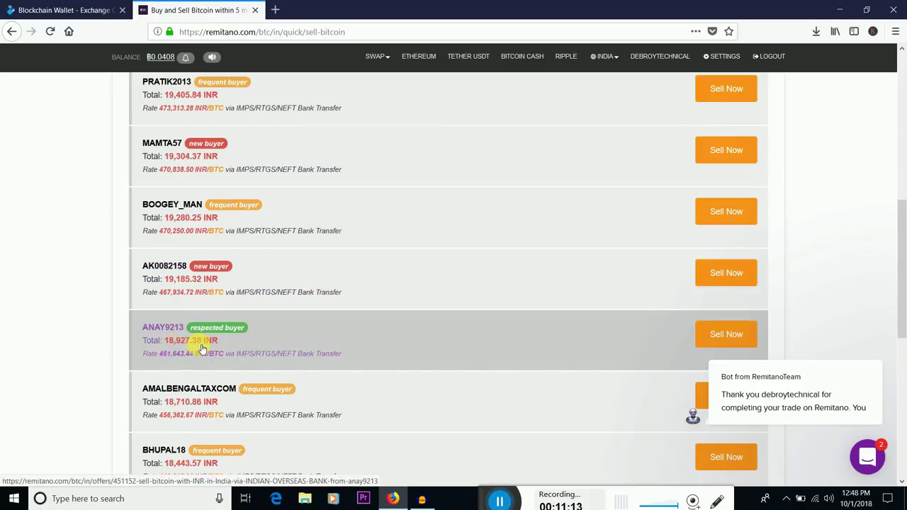
scroll(290, 324, "up", 4)
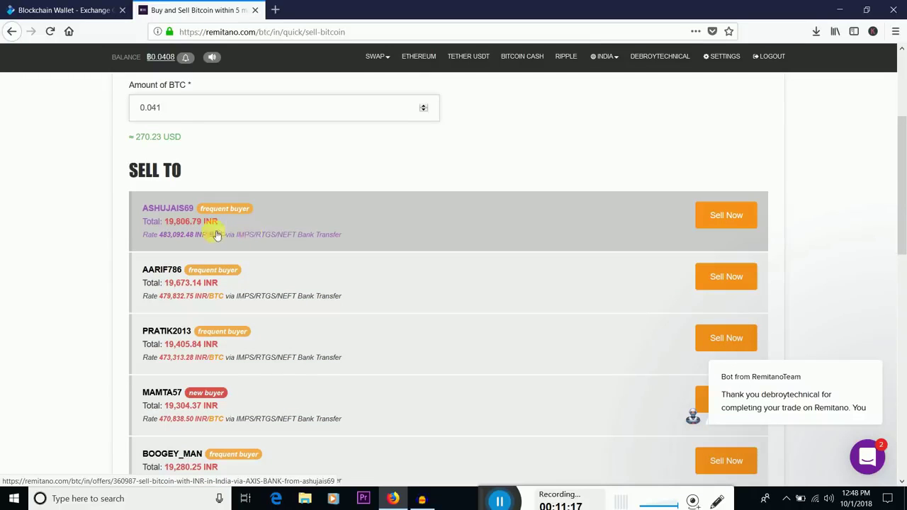
Open the highest-paying buyer's offer, create a trade selling 0.0408 BTC by IMPS/RTGS/NEFT bank transfer, and submit the filled-in bank details.
left_click(519, 220)
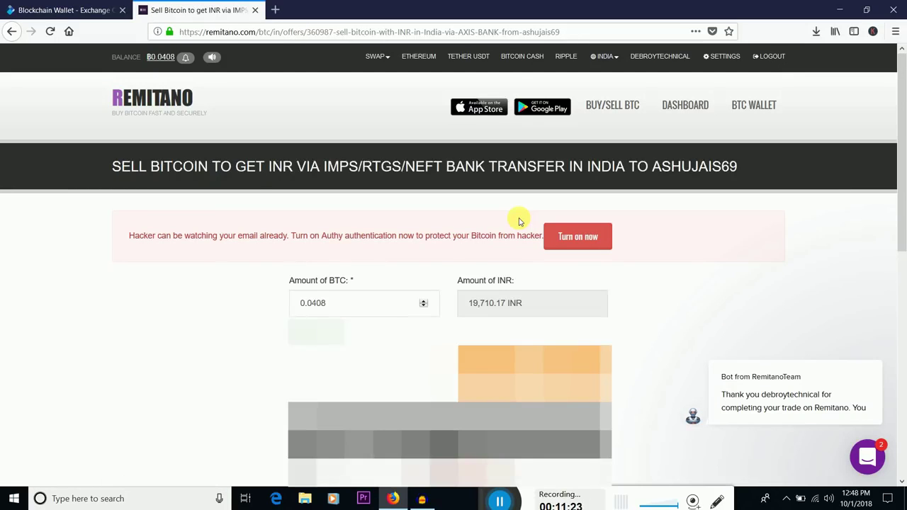
scroll(538, 234, "down", 2)
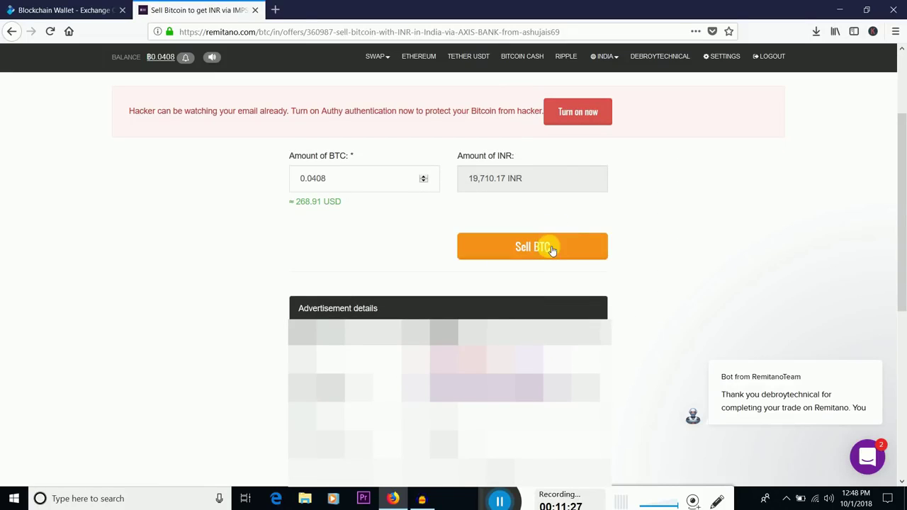
left_click(552, 250)
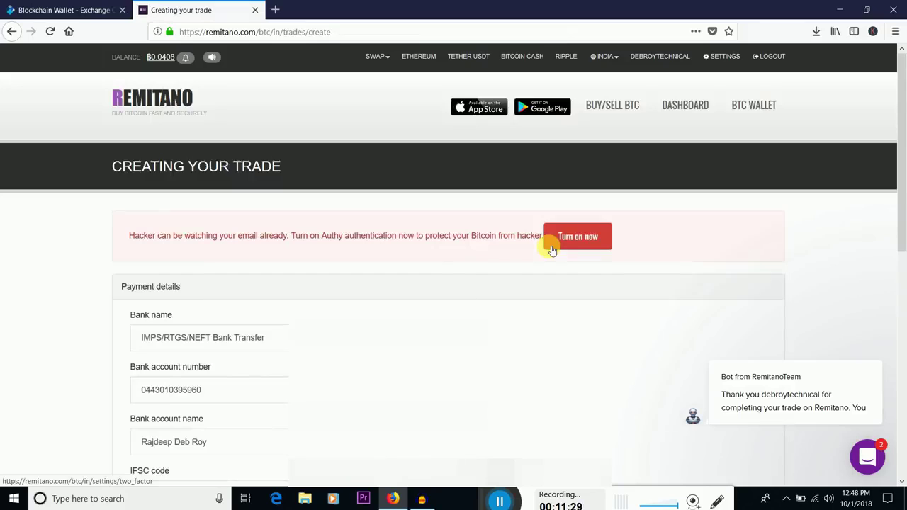
scroll(551, 247, "down", 2)
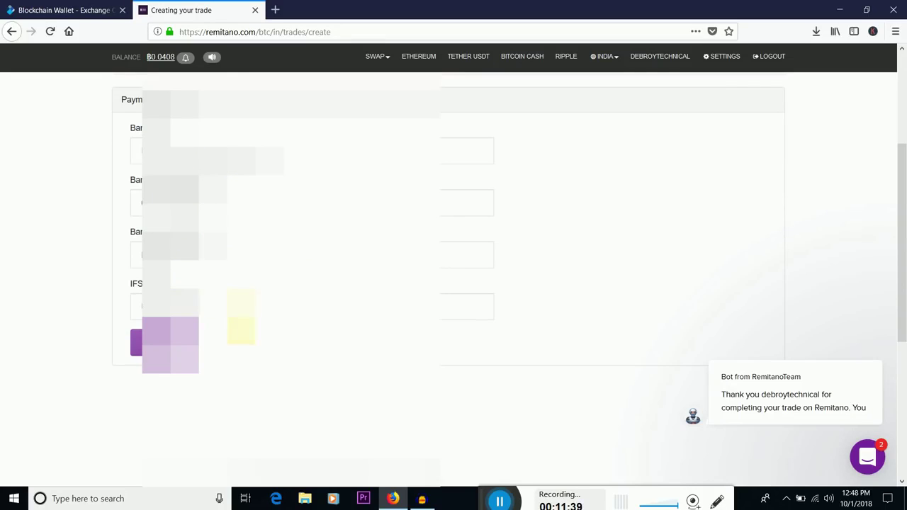
left_click(156, 343)
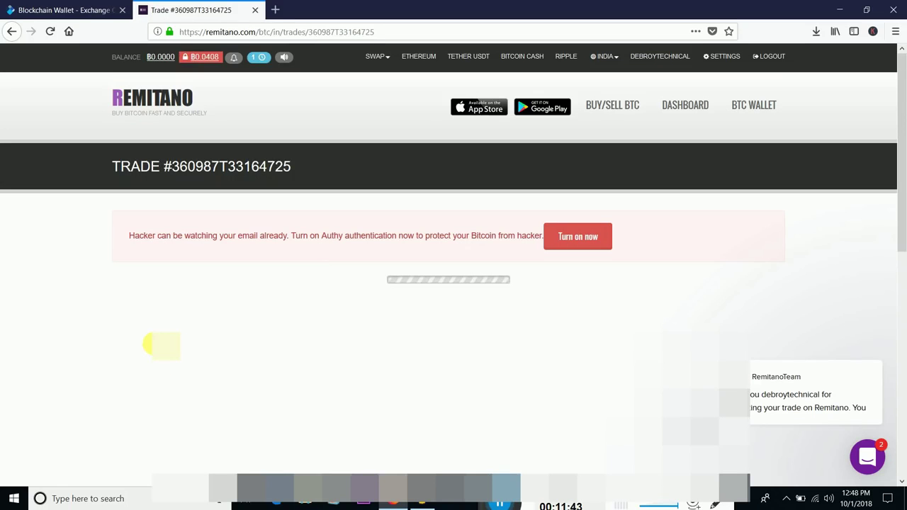
Review the new trade's payment countdown, payment method and amount to be received from the buyer.
scroll(320, 268, "down", 2)
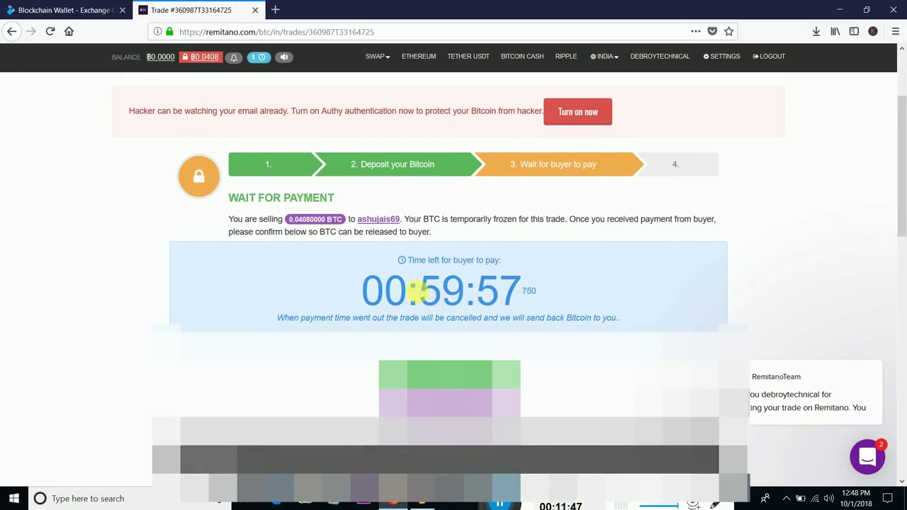
scroll(447, 285, "down", 1)
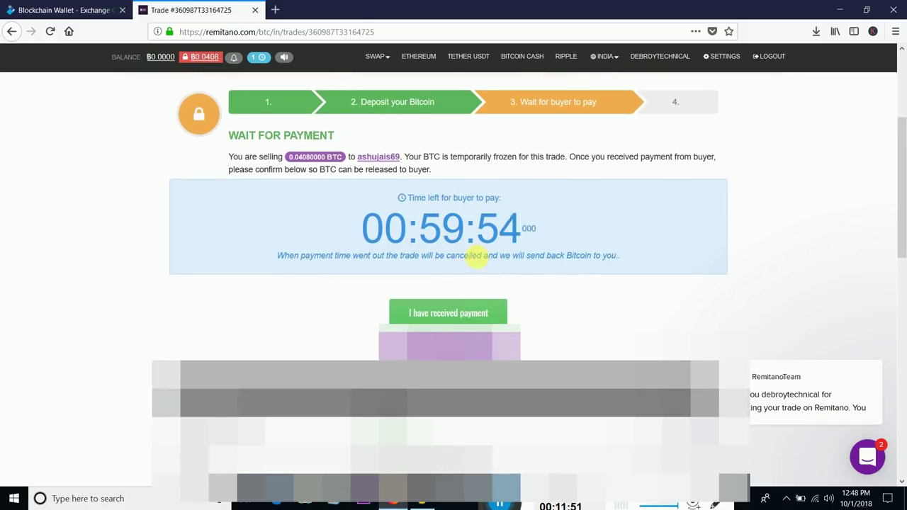
scroll(467, 301, "down", 1)
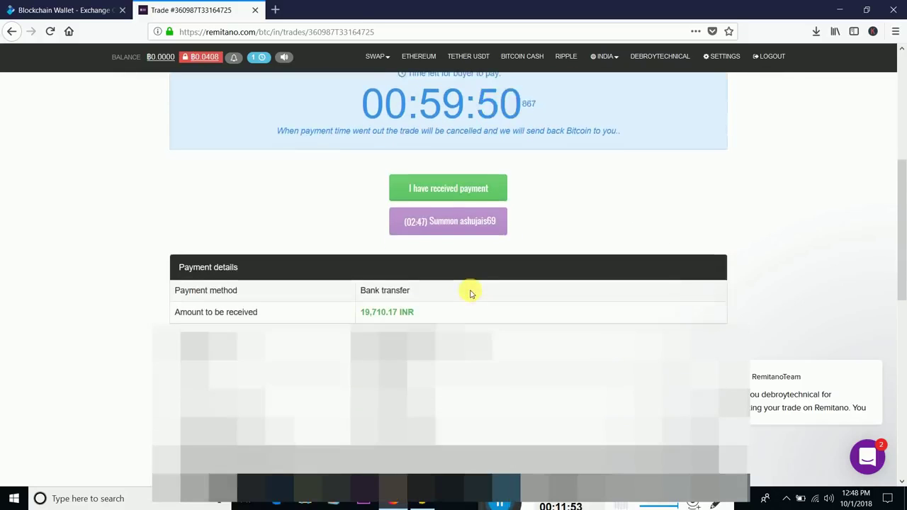
scroll(470, 291, "up", 1)
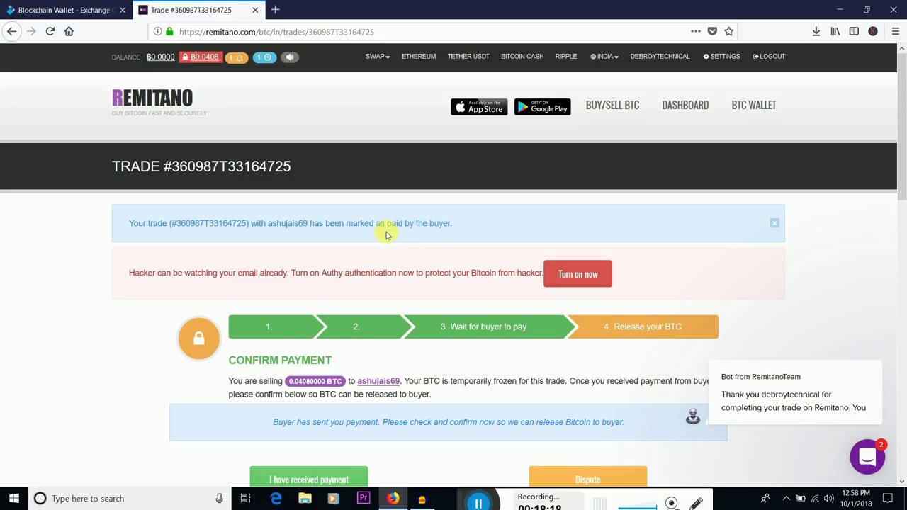
Confirm receipt of the buyer's payment, release the Bitcoin to complete the trade, and show the buyer rating section.
scroll(387, 235, "down", 2)
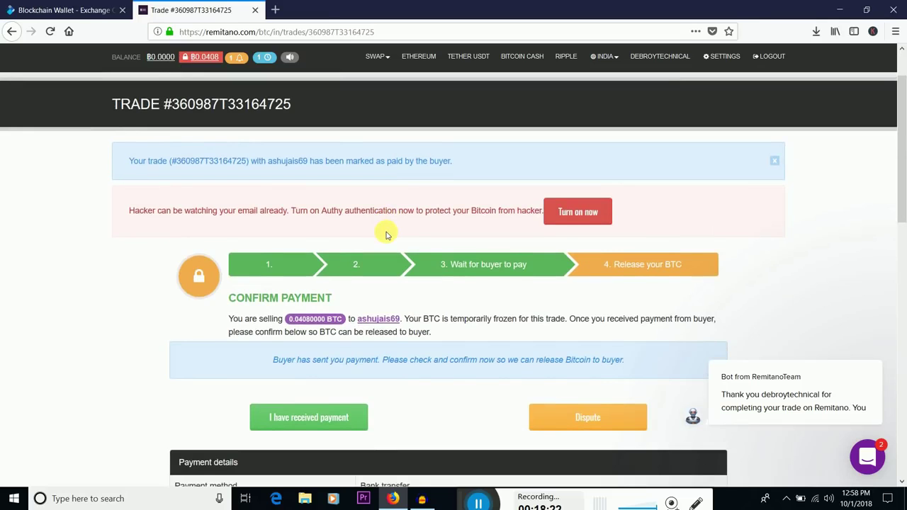
scroll(387, 236, "down", 3)
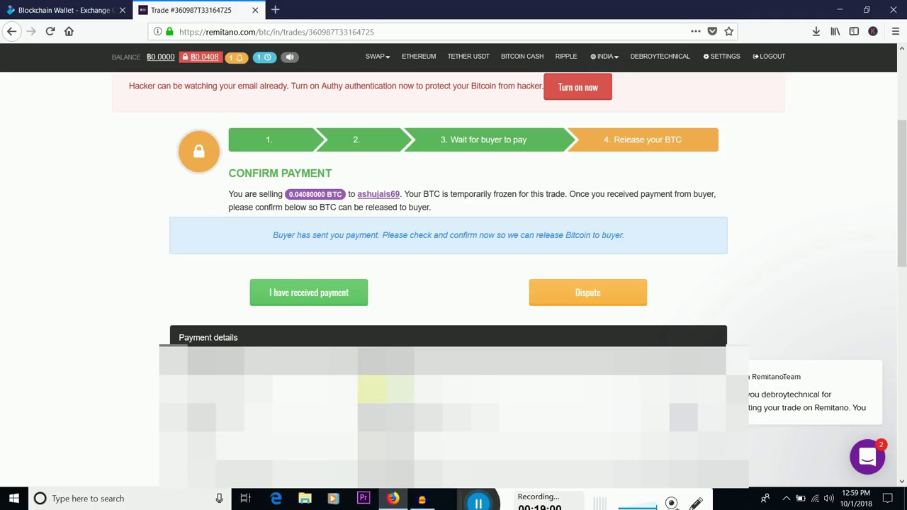
left_click(319, 295)
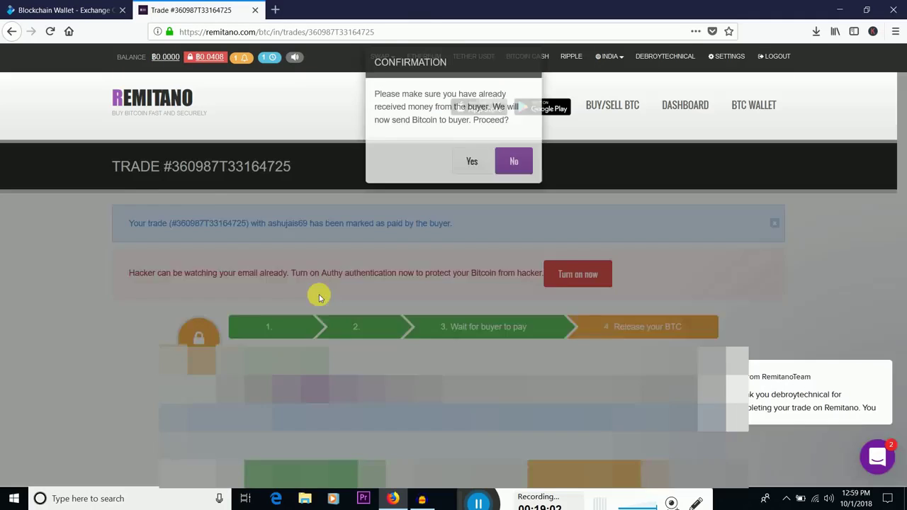
left_click(469, 178)
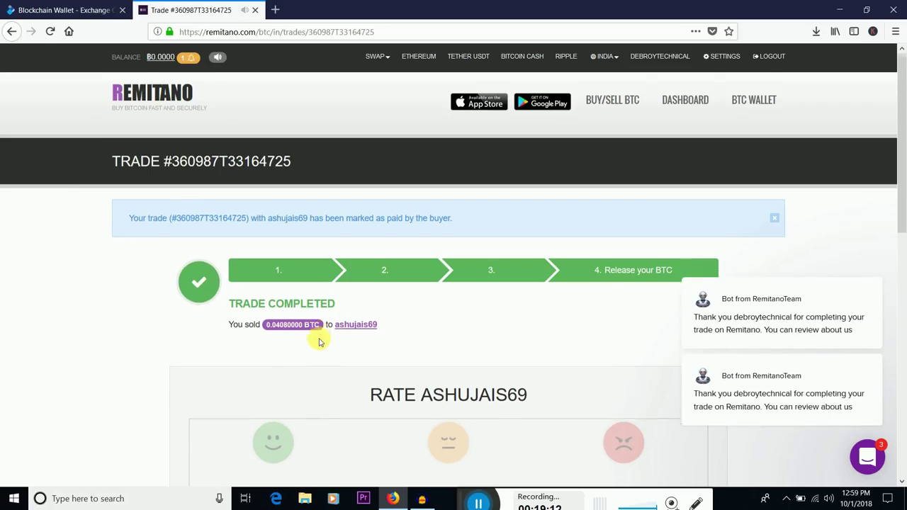
scroll(321, 342, "down", 2)
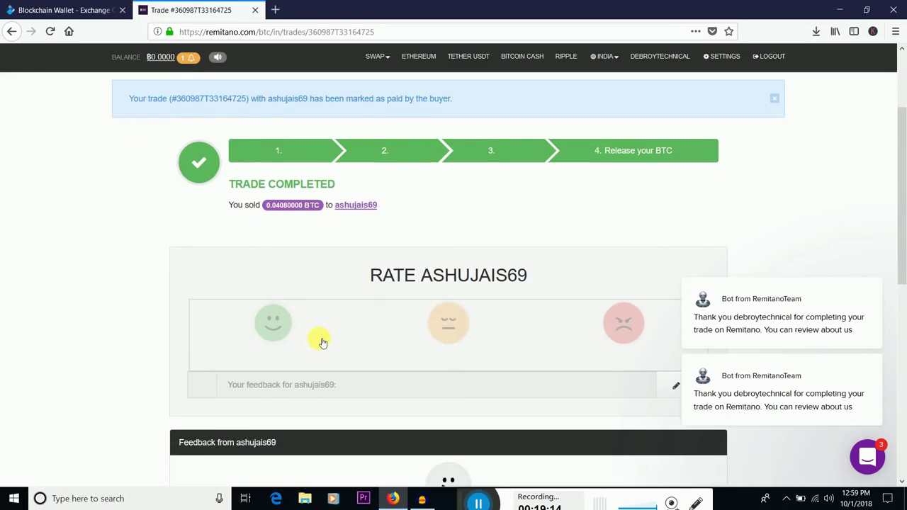